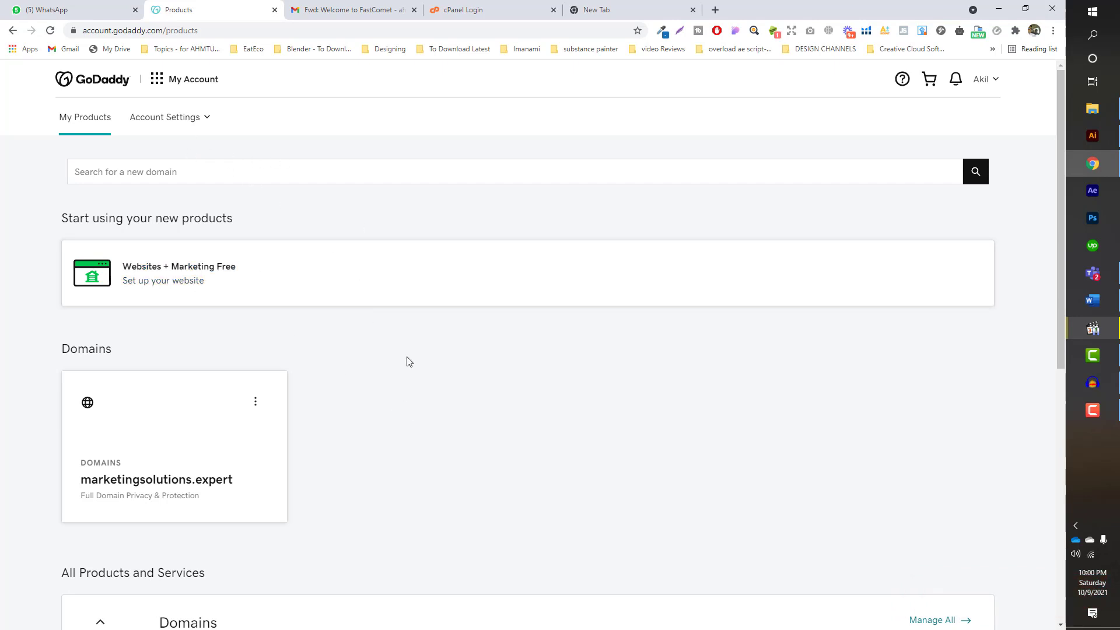
# Open DNS Management for marketingsolutions.expert from the Domains group in All Products and Services
pyautogui.scroll(-2, 424, 373)
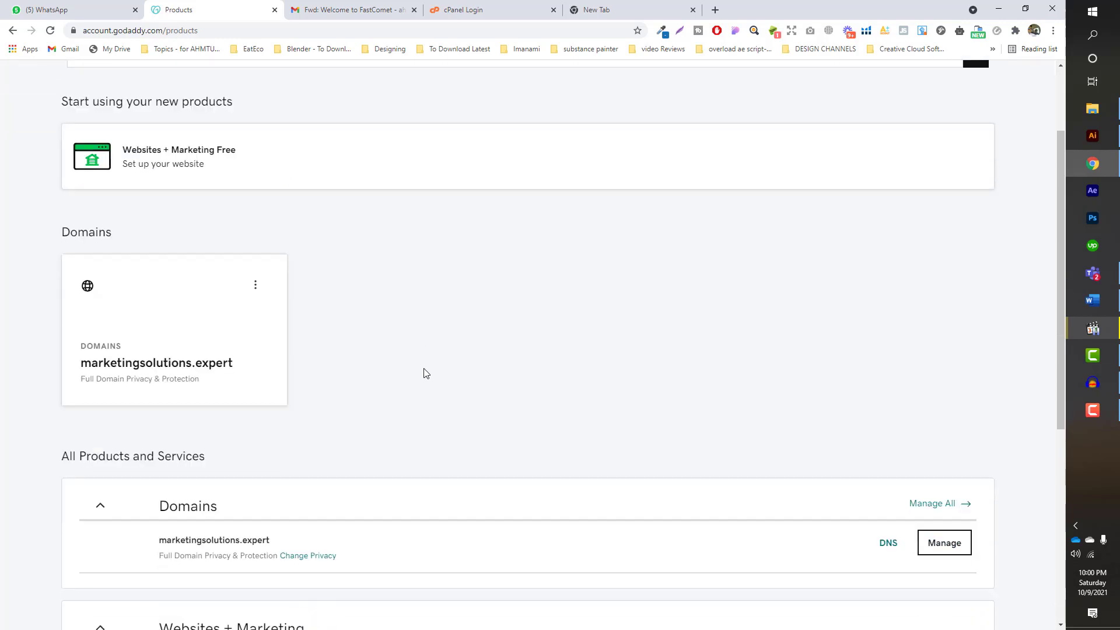
pyautogui.scroll(2, 368, 330)
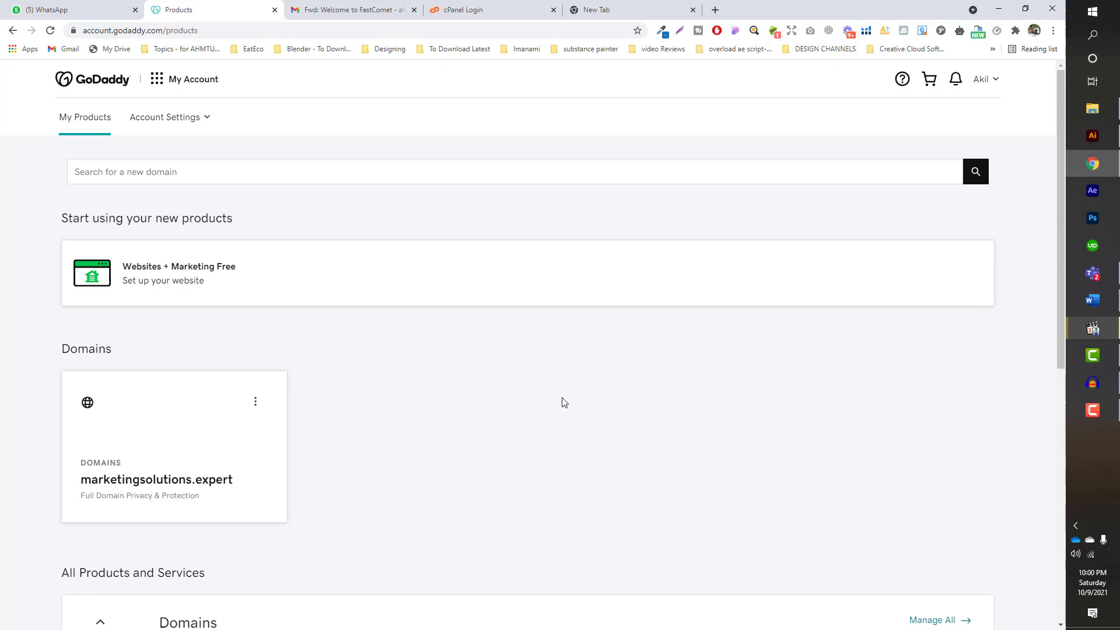
pyautogui.scroll(-4, 563, 401)
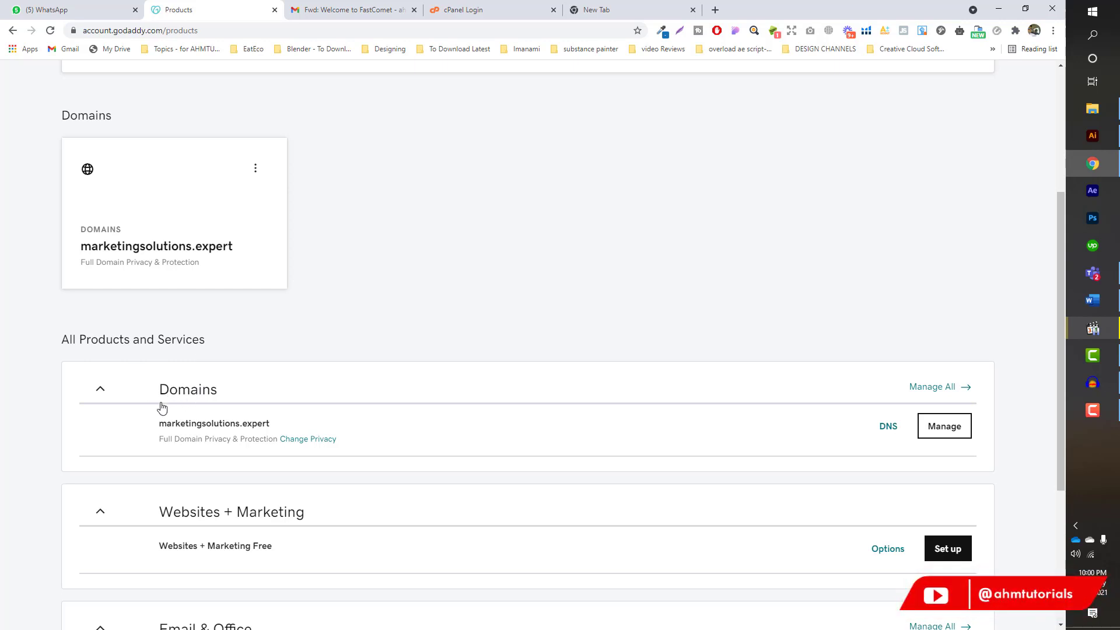
pyautogui.click(101, 392)
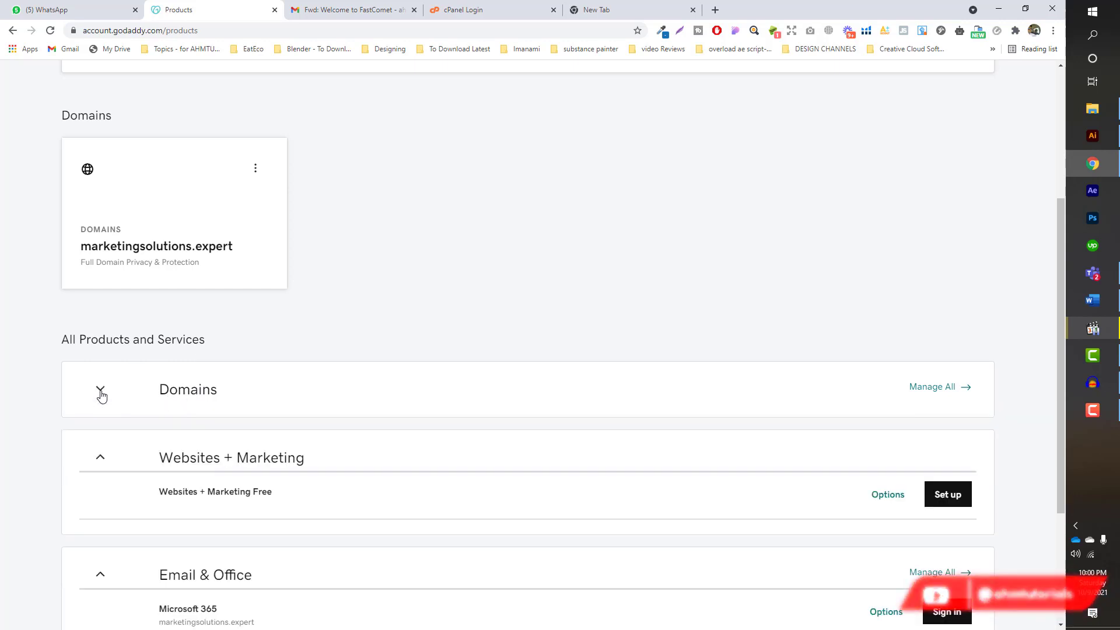
pyautogui.click(101, 393)
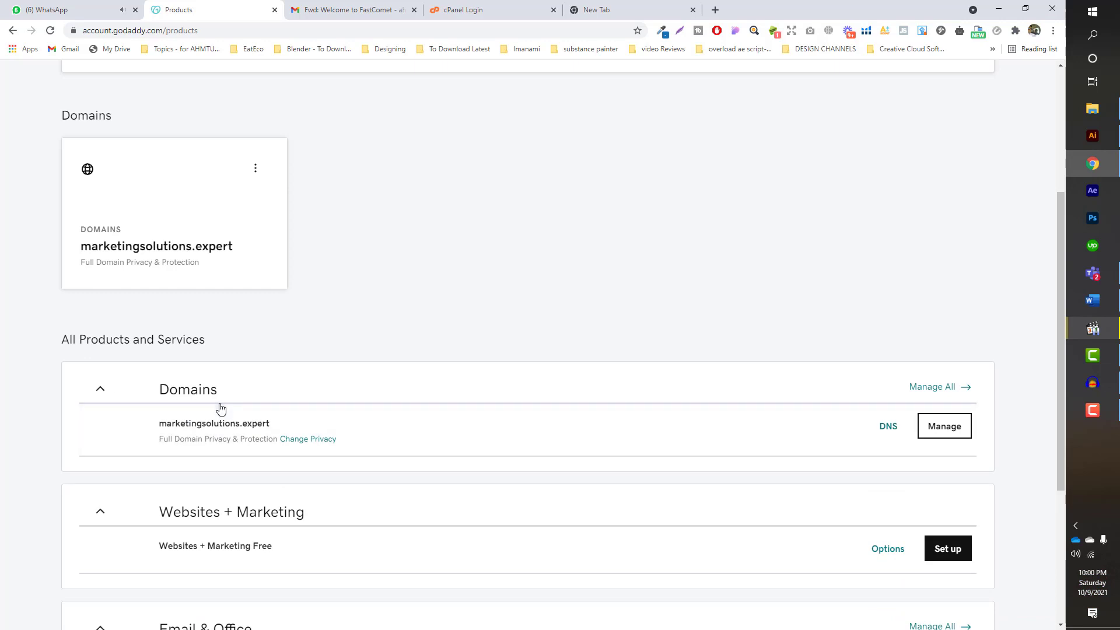
pyautogui.click(888, 428)
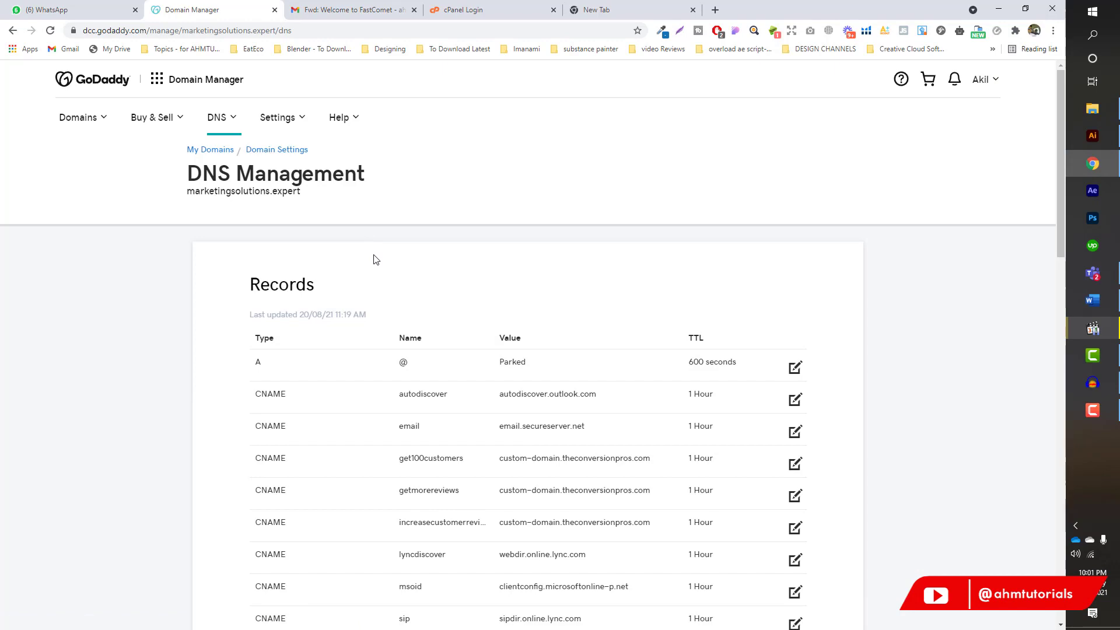
# Start changing the default nameservers from the Nameservers section of DNS Management
pyautogui.scroll(-3, 376, 258)
pyautogui.scroll(-8, 375, 258)
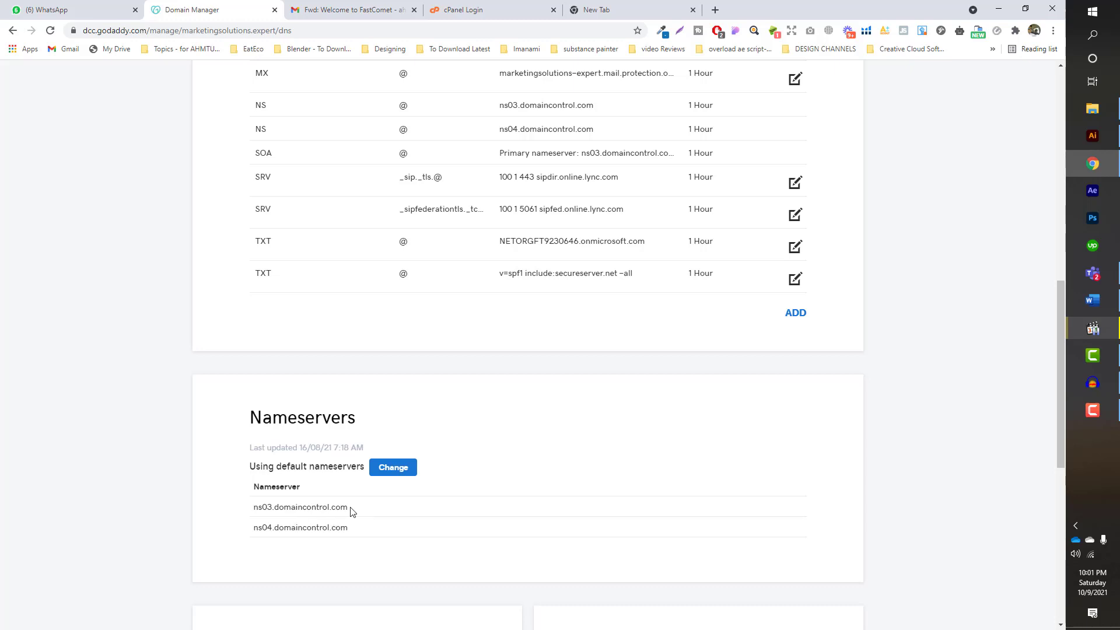
pyautogui.scroll(-1, 350, 512)
pyautogui.scroll(1, 351, 512)
pyautogui.scroll(-1, 382, 484)
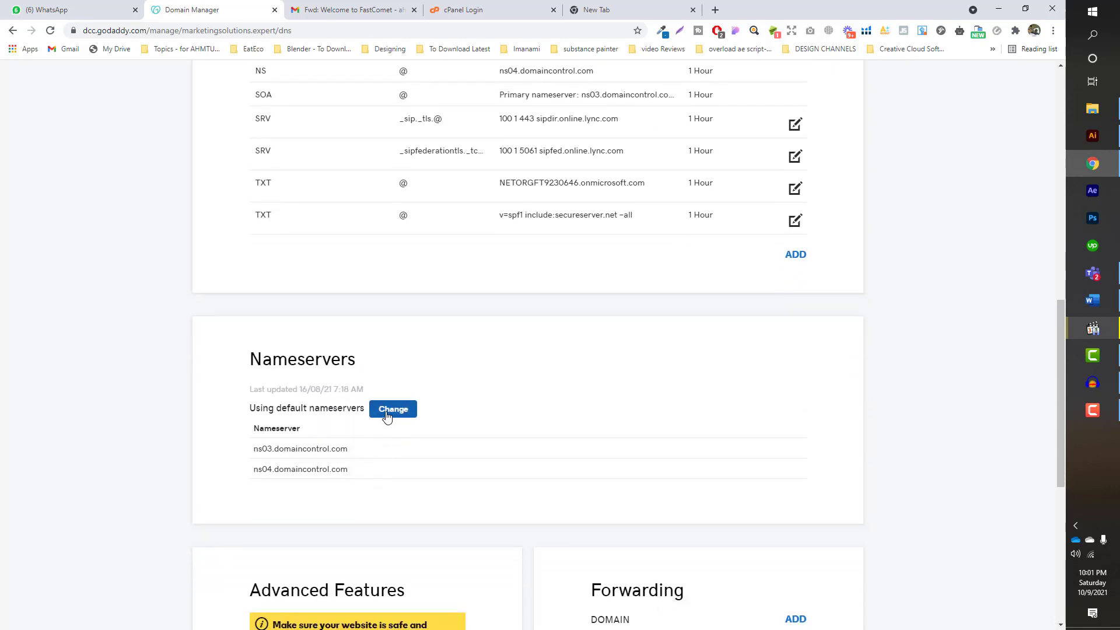
pyautogui.click(390, 411)
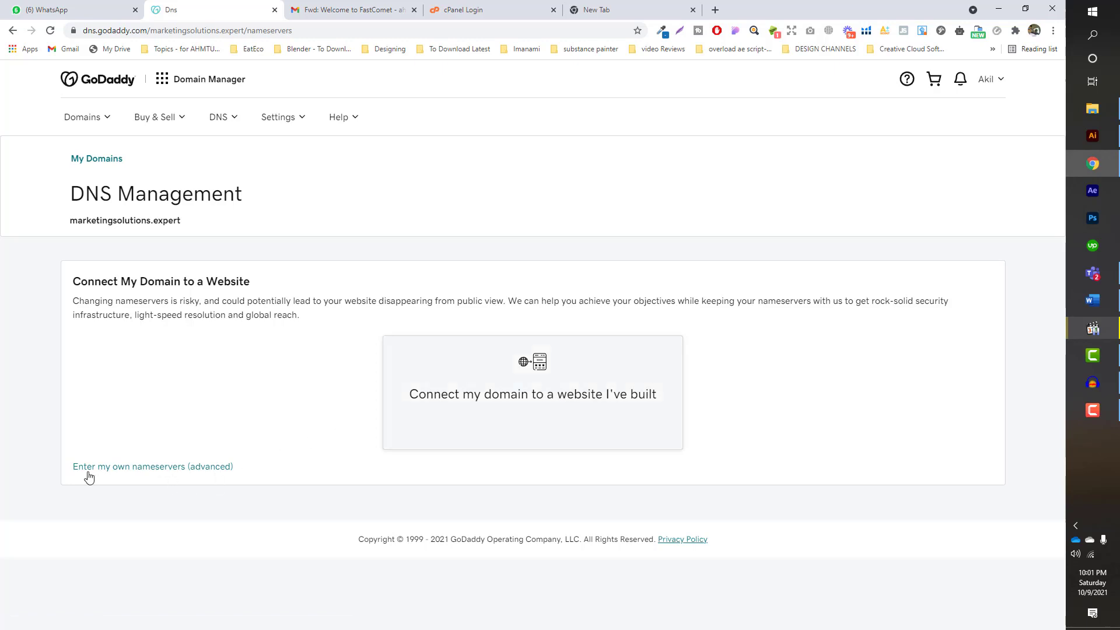
# Choose 'Enter my own nameservers (advanced)' to bring up the custom nameserver form
pyautogui.click(175, 467)
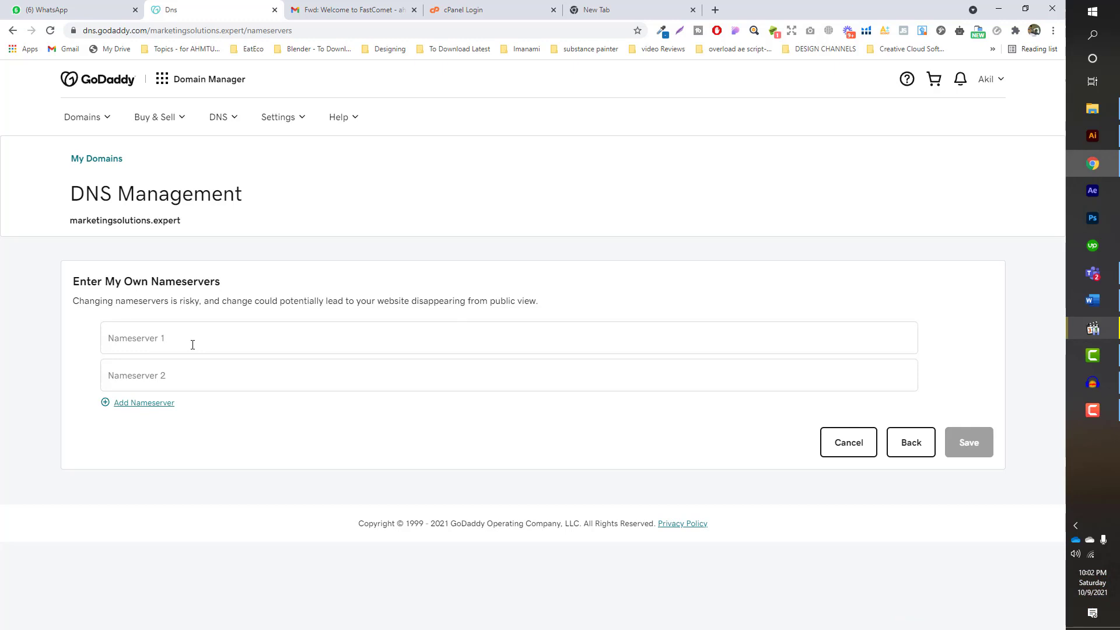
# Copy ns1.nw72.fcomet.com from the FastComet email into Nameserver 1
pyautogui.click(373, 9)
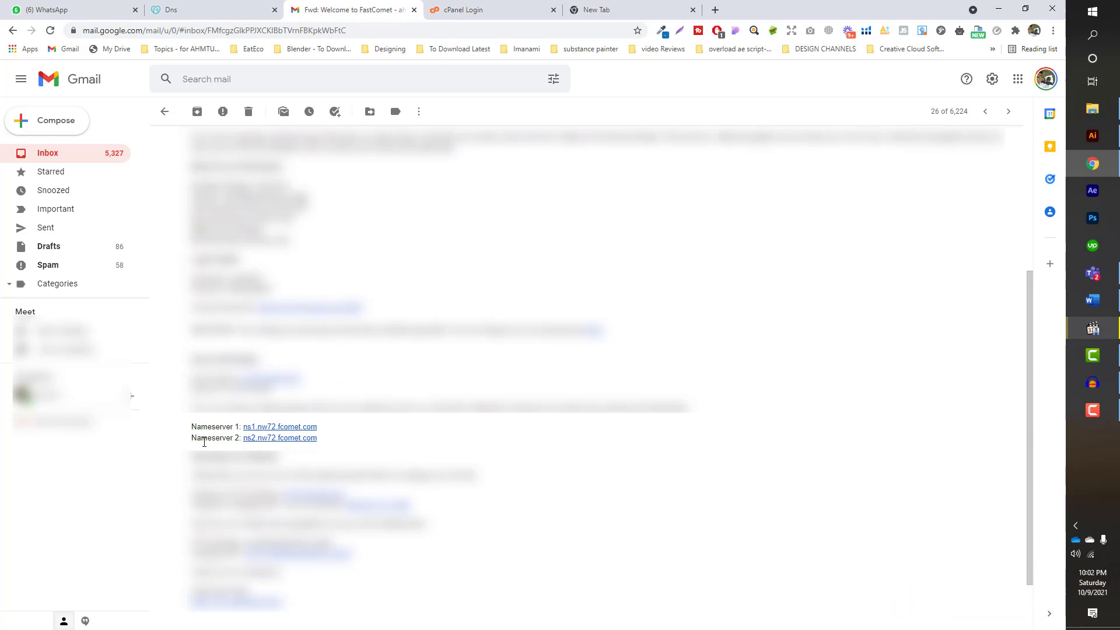
pyautogui.moveTo(320, 427); pyautogui.dragTo(245, 436)
pyautogui.hotkey('ctrl', 'c')
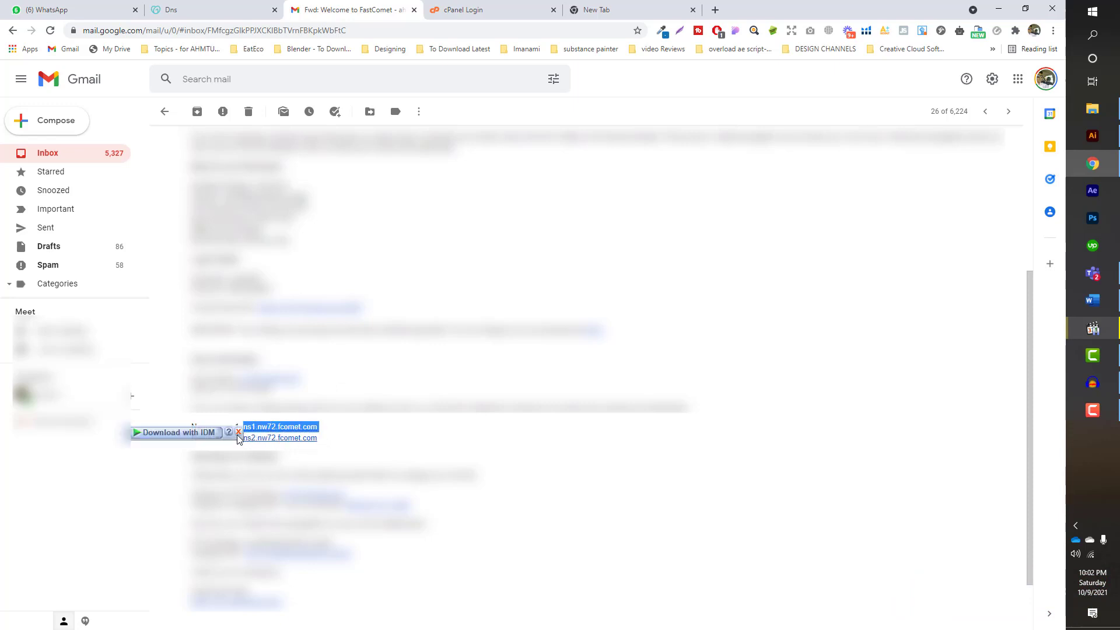
pyautogui.click(238, 432)
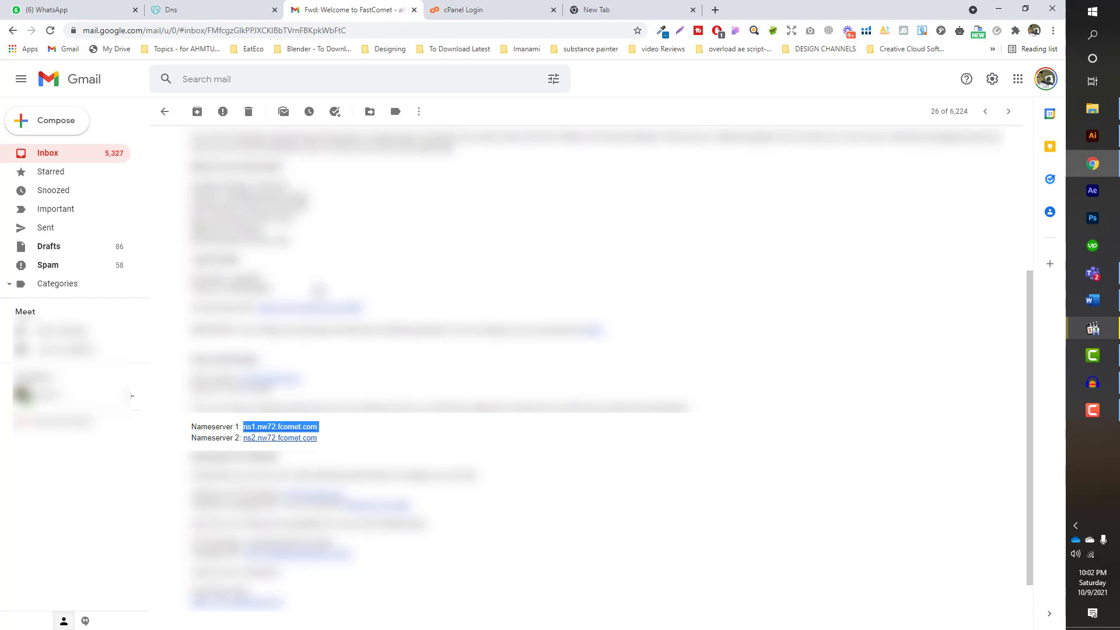
pyautogui.click(235, 12)
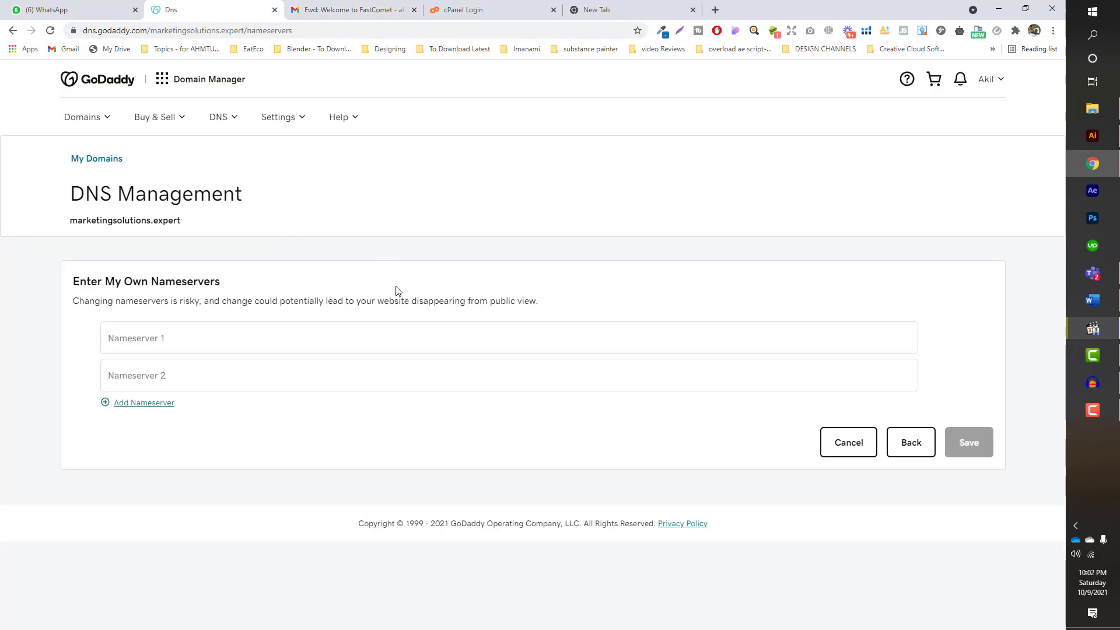
pyautogui.click(183, 343)
pyautogui.hotkey('ctrl', 'v')
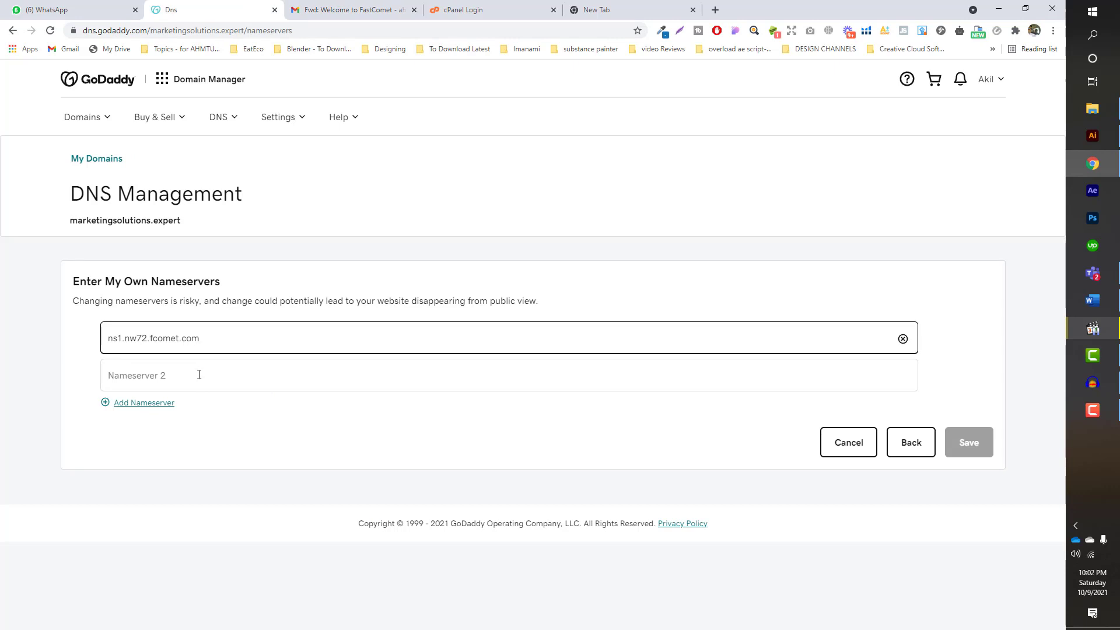
# Copy ns2.nw72.fcomet.com from the FastComet email into Nameserver 2
pyautogui.click(348, 10)
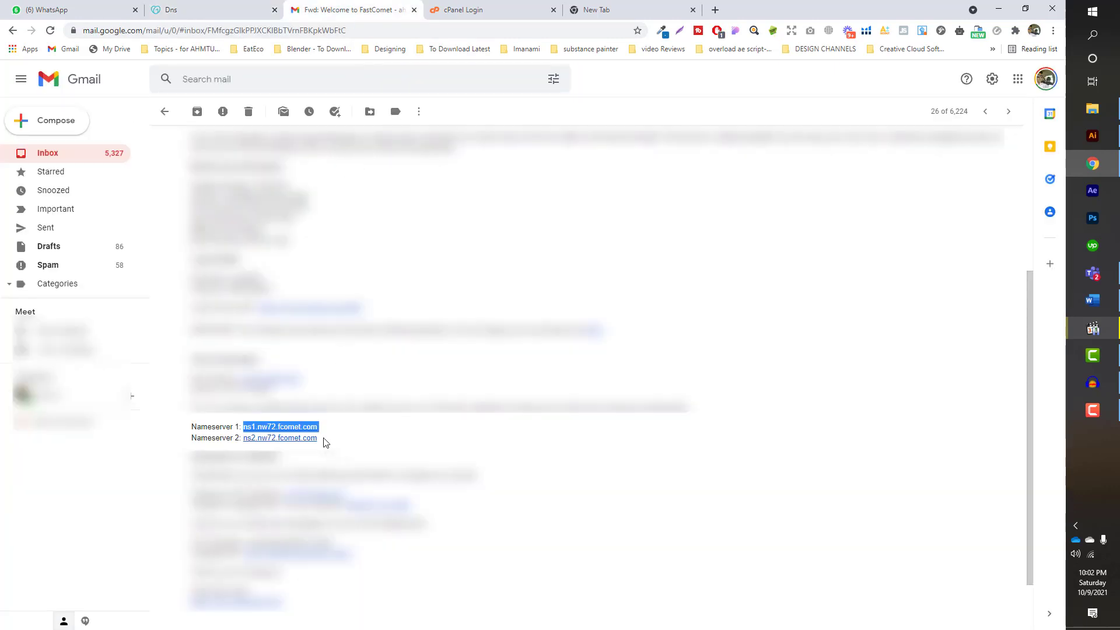
pyautogui.moveTo(320, 438); pyautogui.dragTo(244, 438)
pyautogui.hotkey('ctrl', 'c')
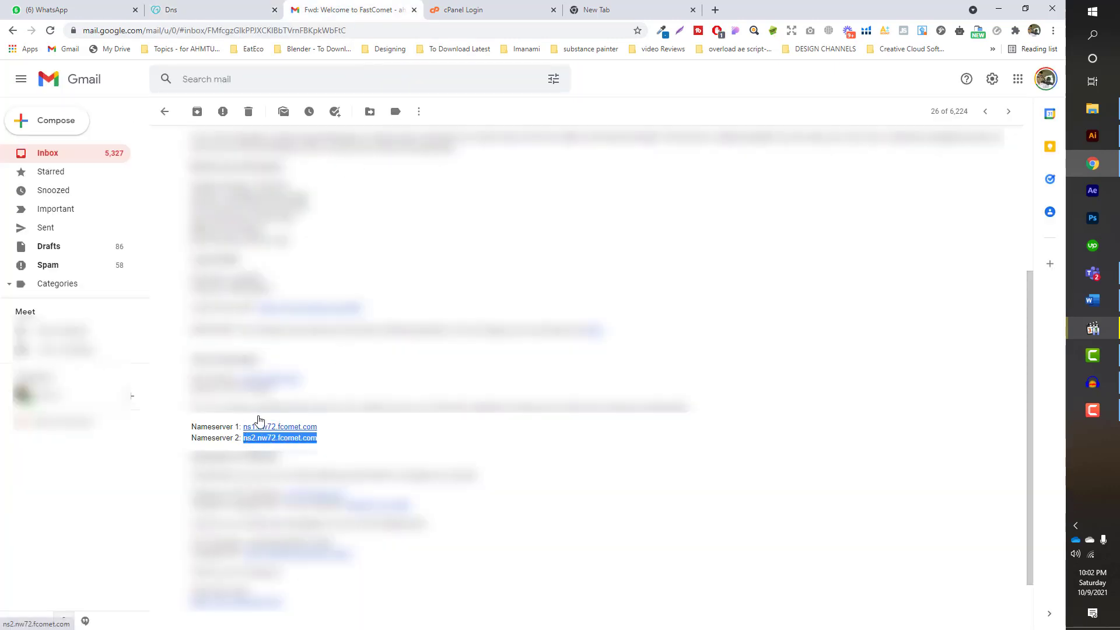
pyautogui.click(234, 10)
pyautogui.click(228, 376)
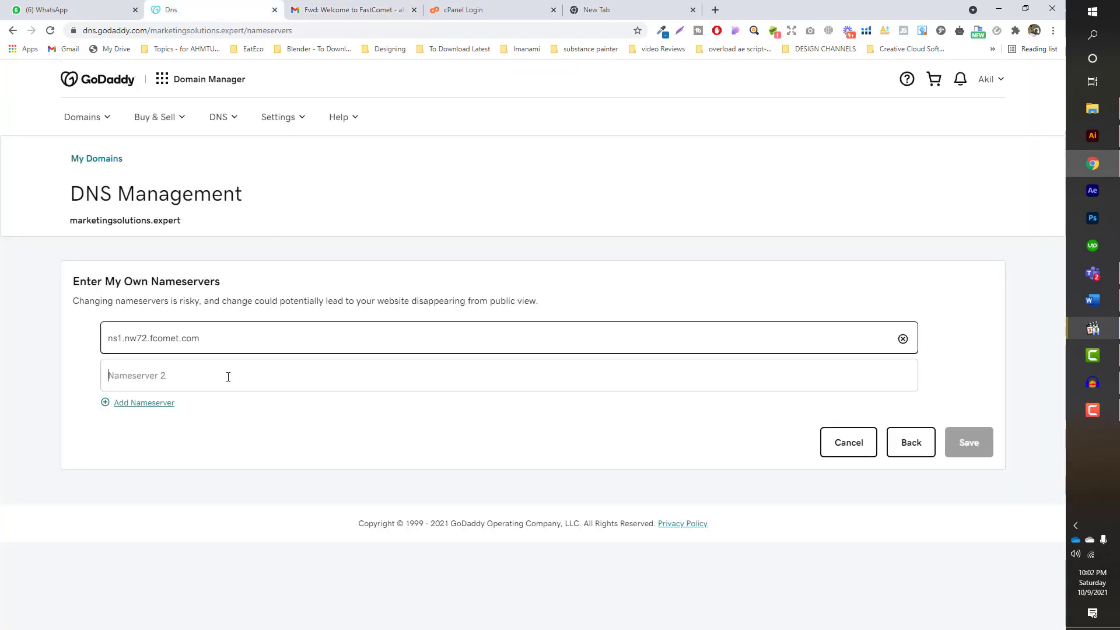
pyautogui.hotkey('ctrl', 'v')
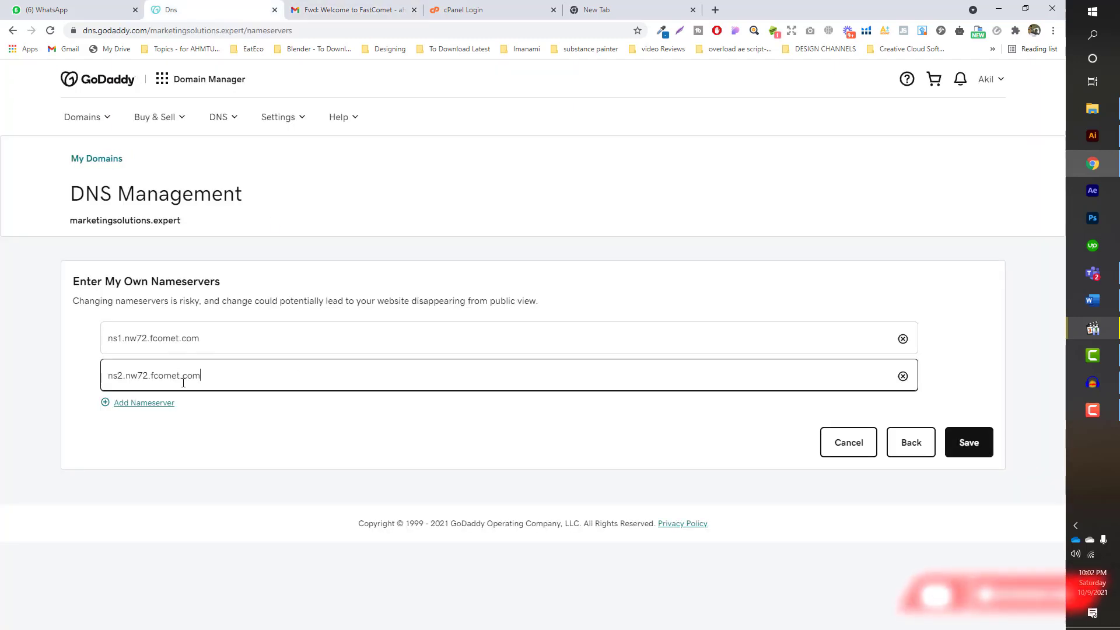
# Save the FastComet nameservers and confirm consent in the Nameserver Update dialog
pyautogui.click(969, 444)
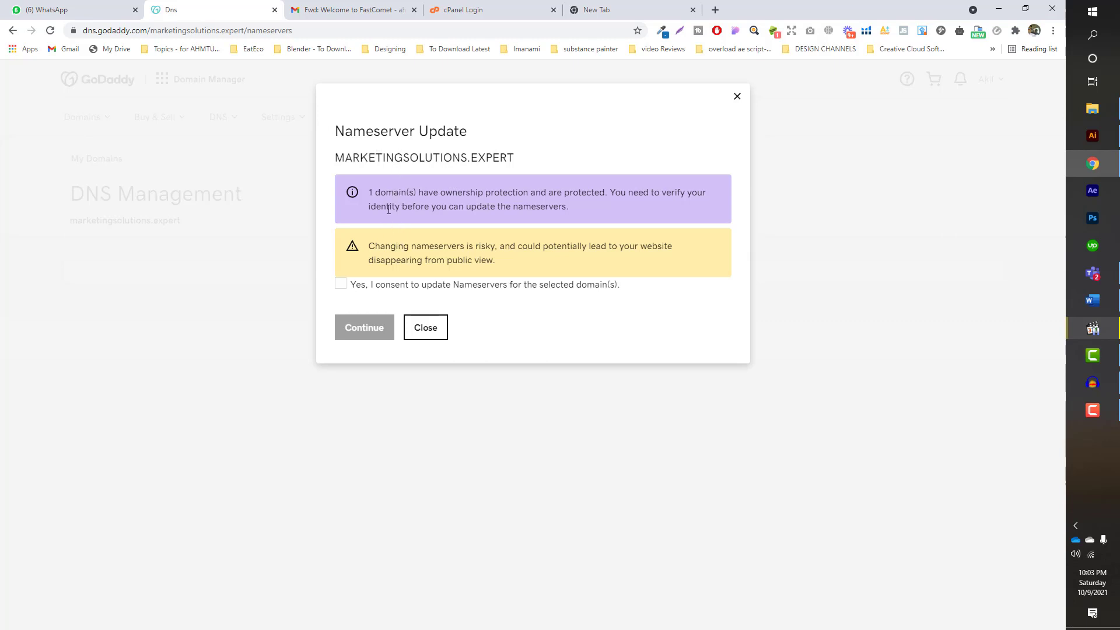
pyautogui.click(343, 289)
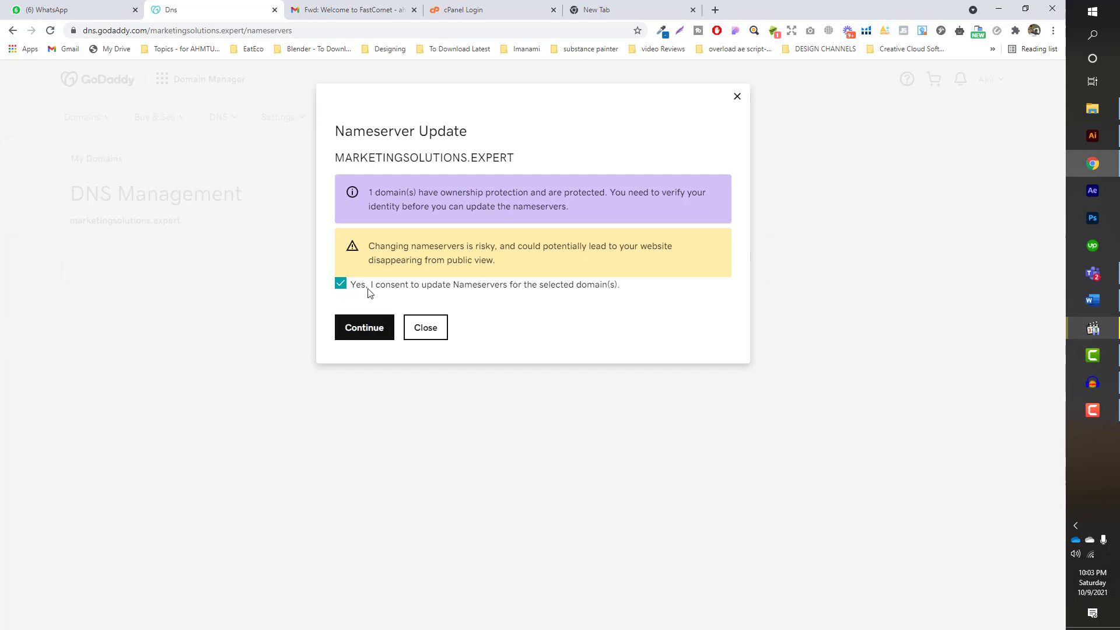
pyautogui.click(371, 337)
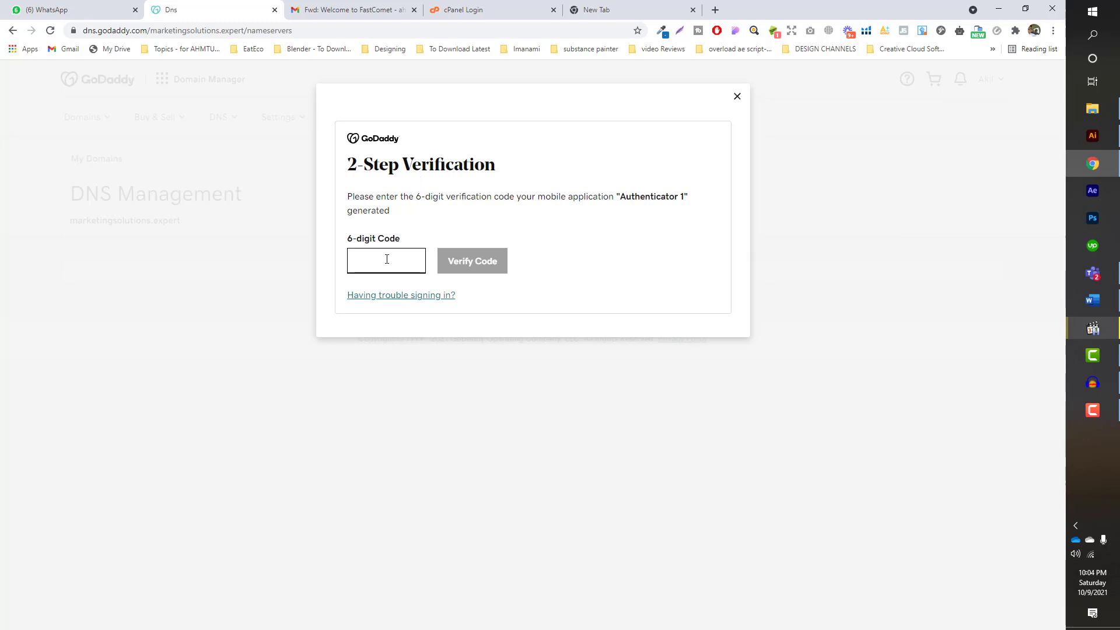
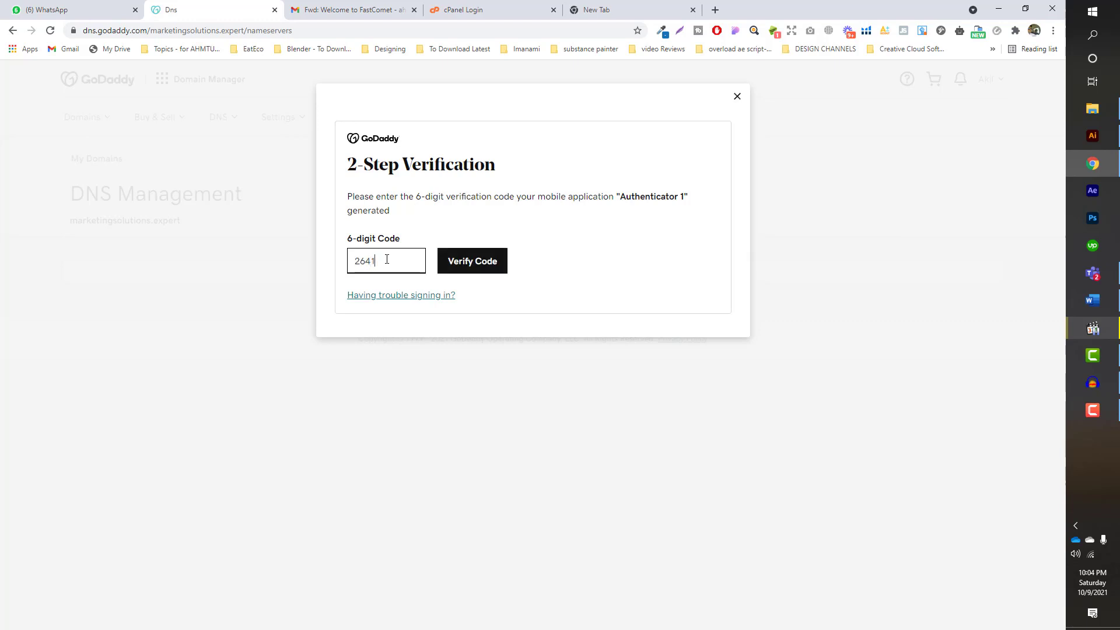
# Enter the 6-digit authenticator code and submit it with Verify Code
pyautogui.click(456, 263)
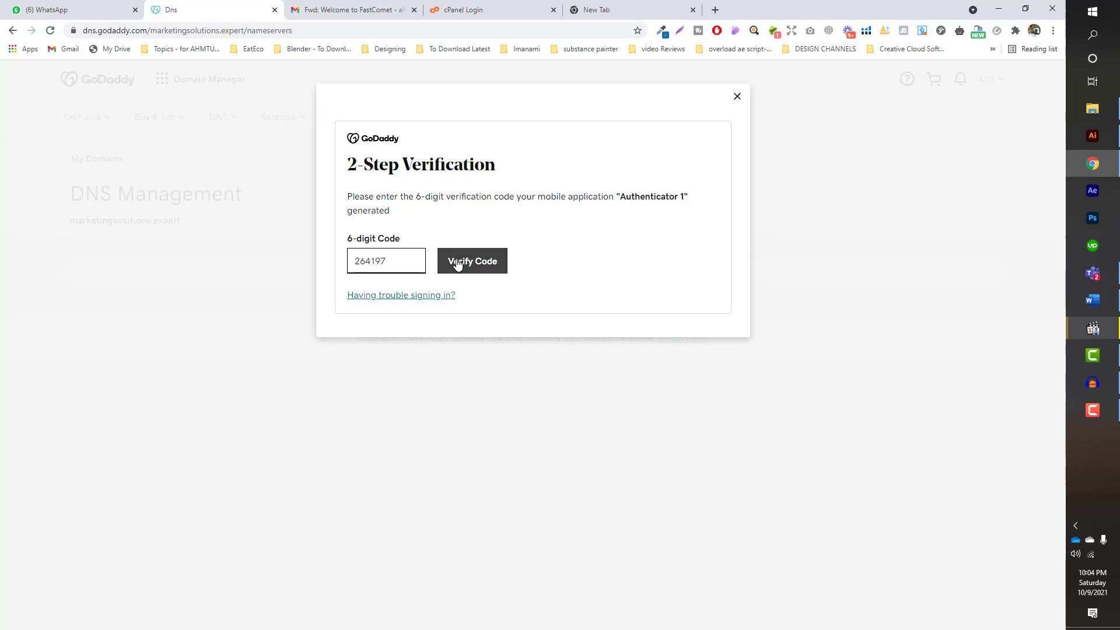